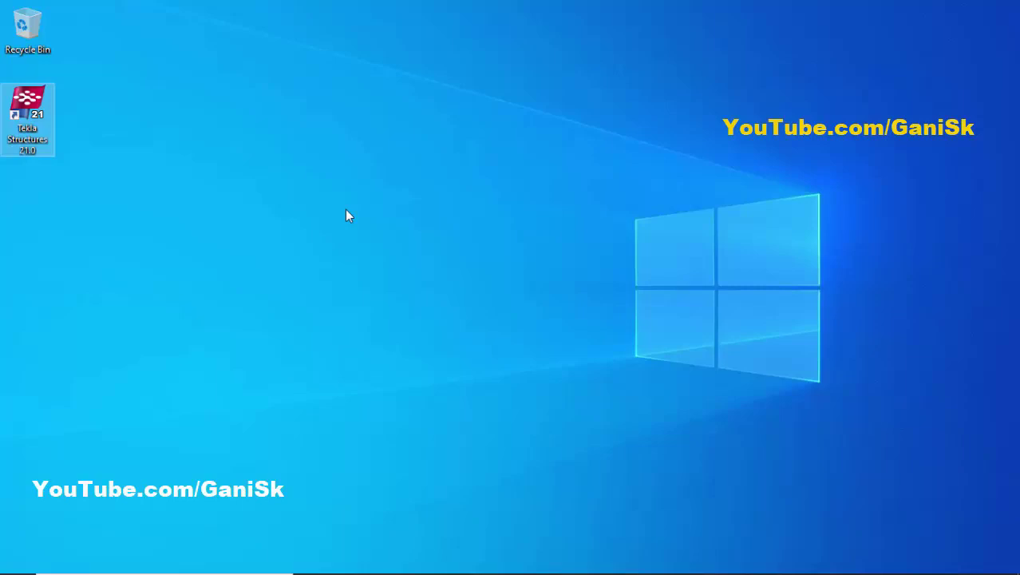
- Select the Tekla Structures 21.0 shortcut on the Windows desktop
click(43, 138)
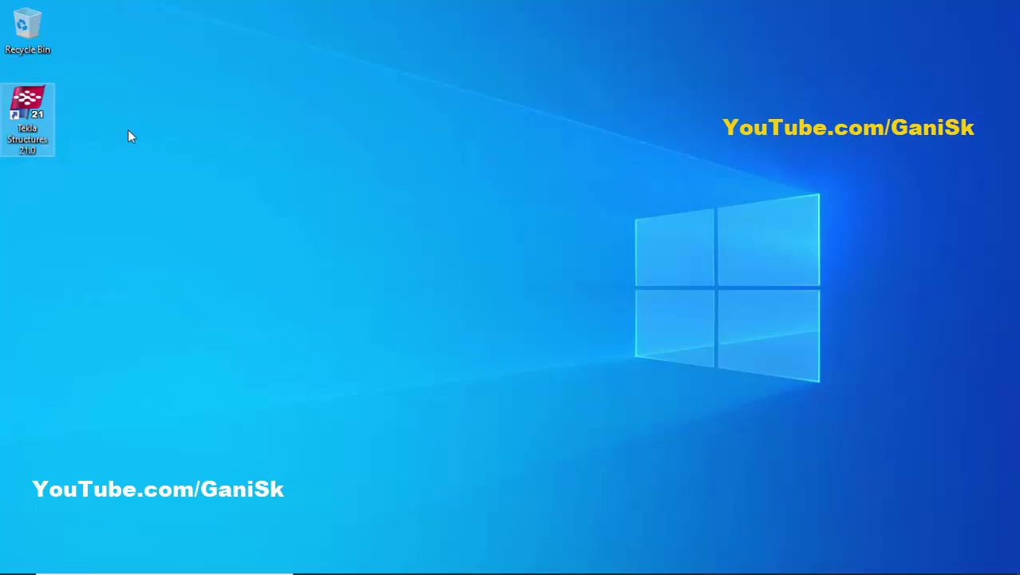
- Launch Tekla Structures 21.0 and move the language window aside, keeping English
double_click(35, 137)
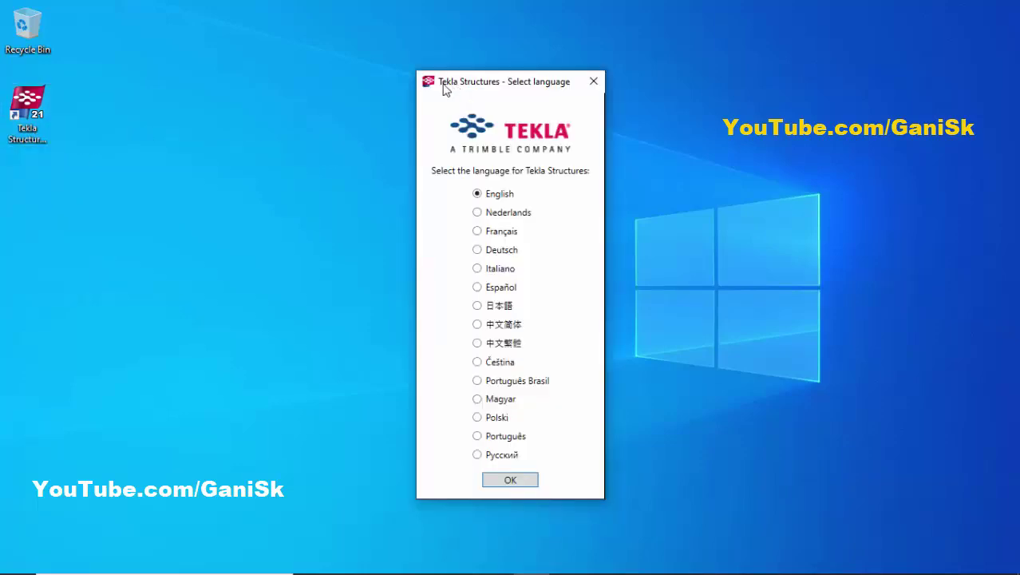
drag(520, 85, 503, 56)
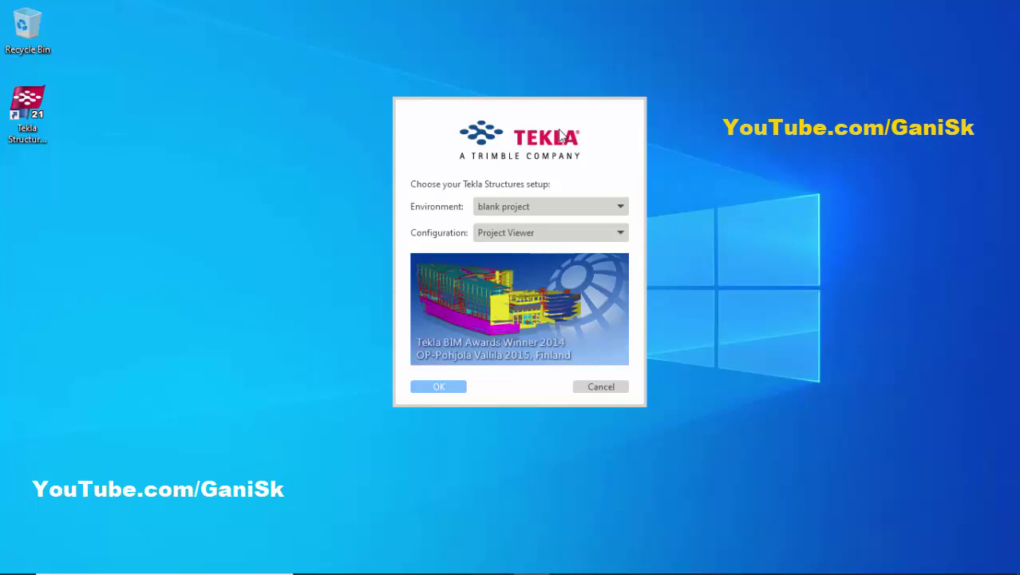
- Start Tekla with UK environment, Steel Detailer role and Steel Detailing configuration
click(619, 214)
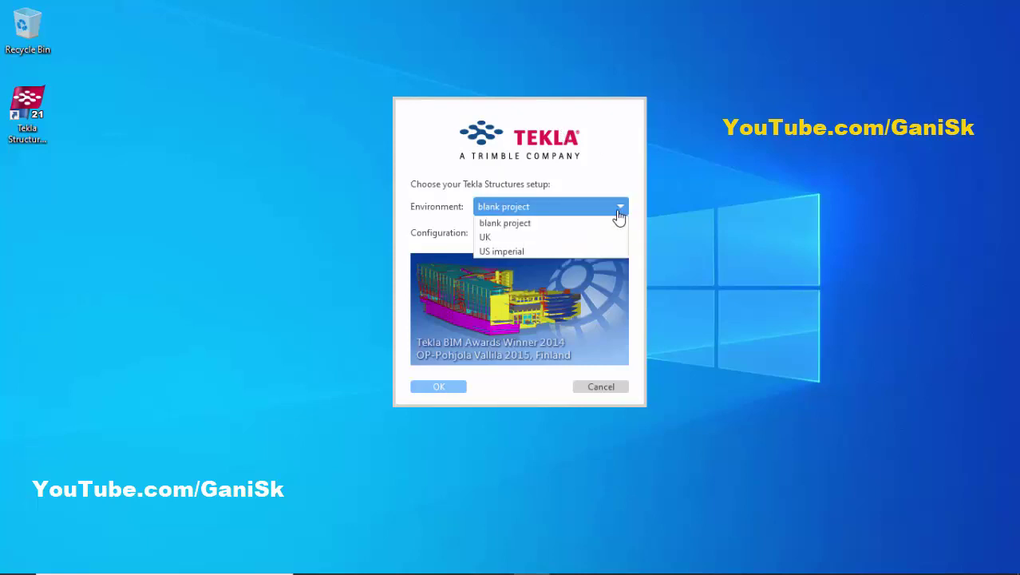
click(557, 238)
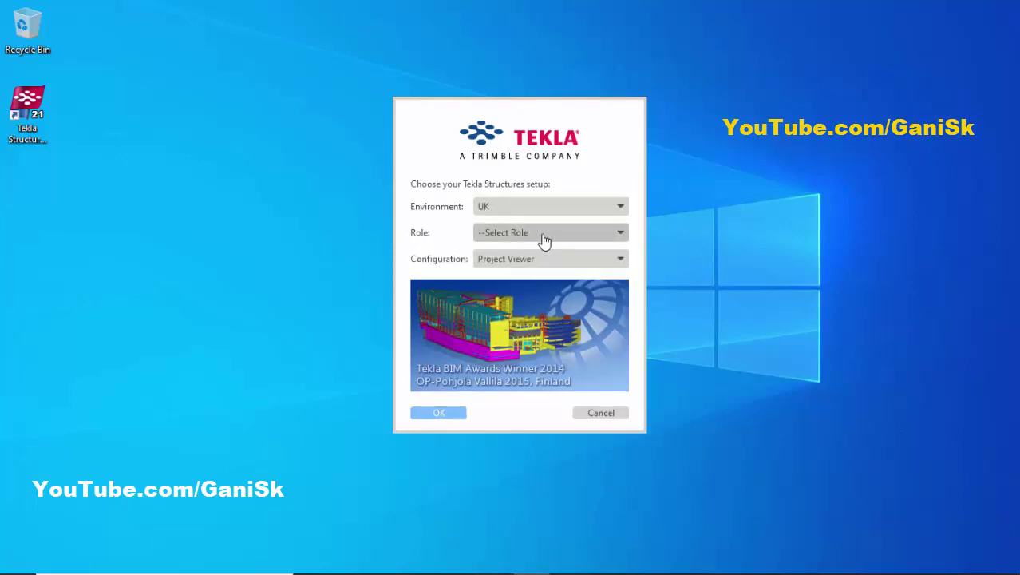
click(608, 241)
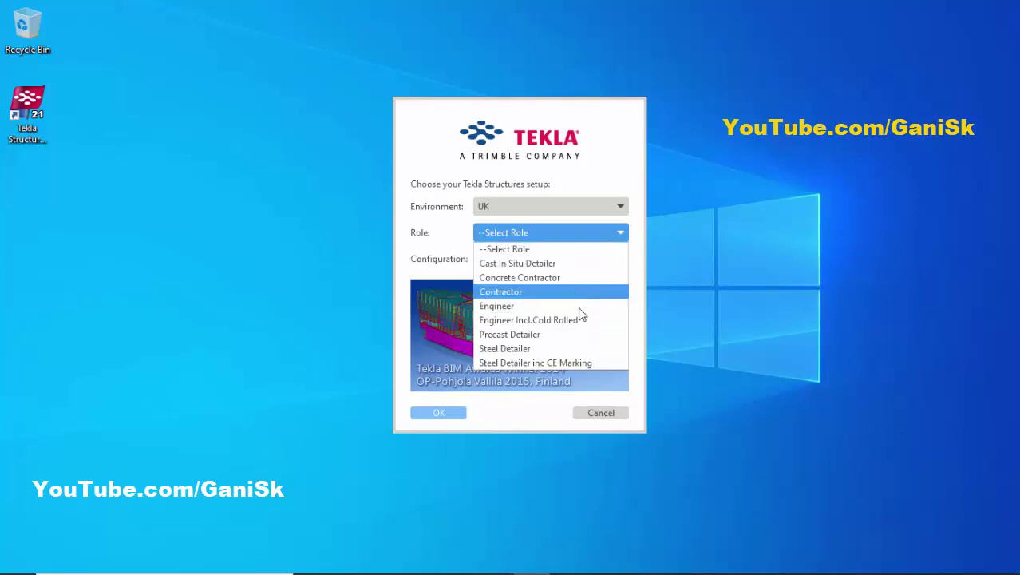
click(588, 233)
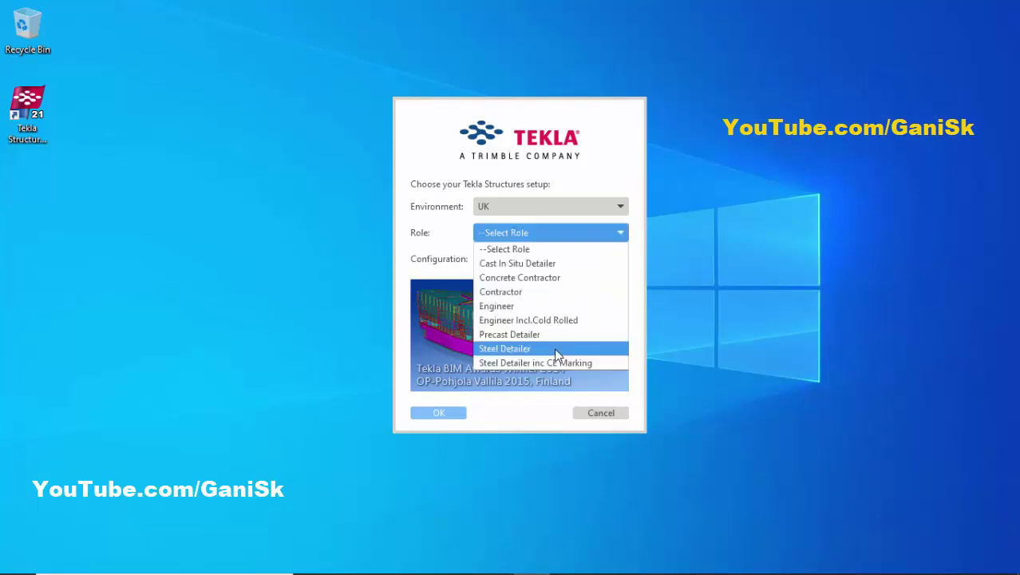
click(545, 349)
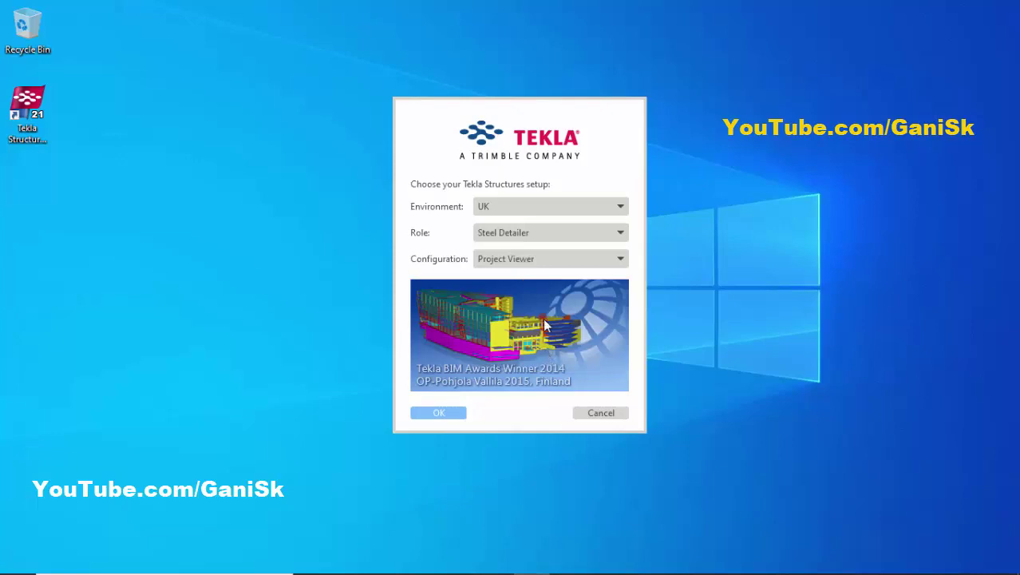
click(515, 262)
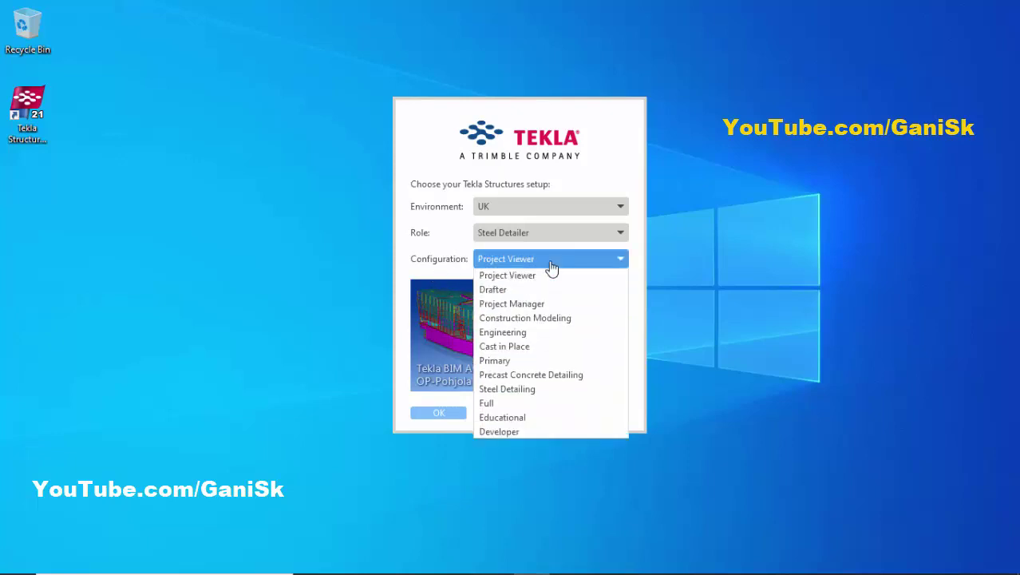
click(540, 390)
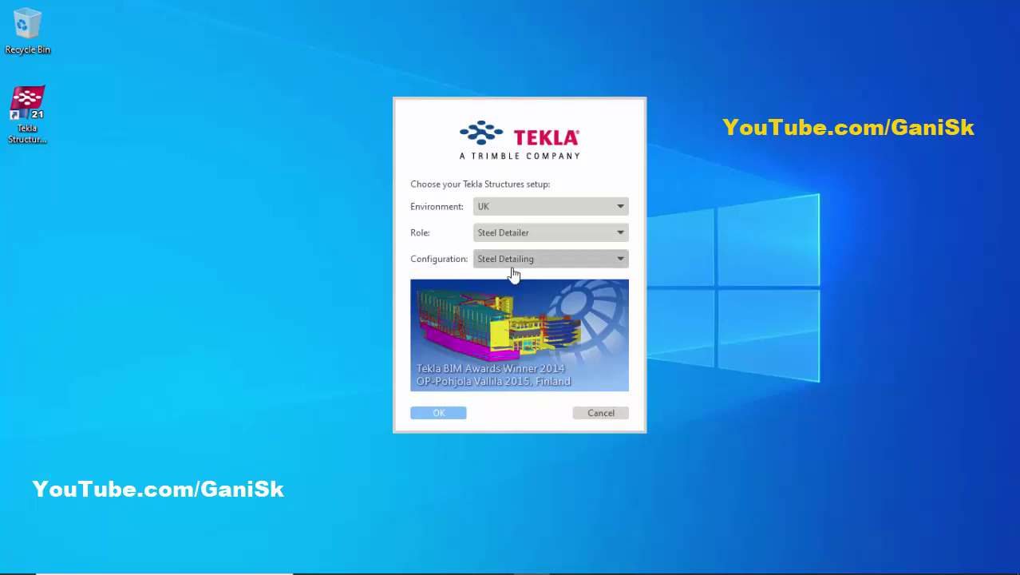
click(439, 415)
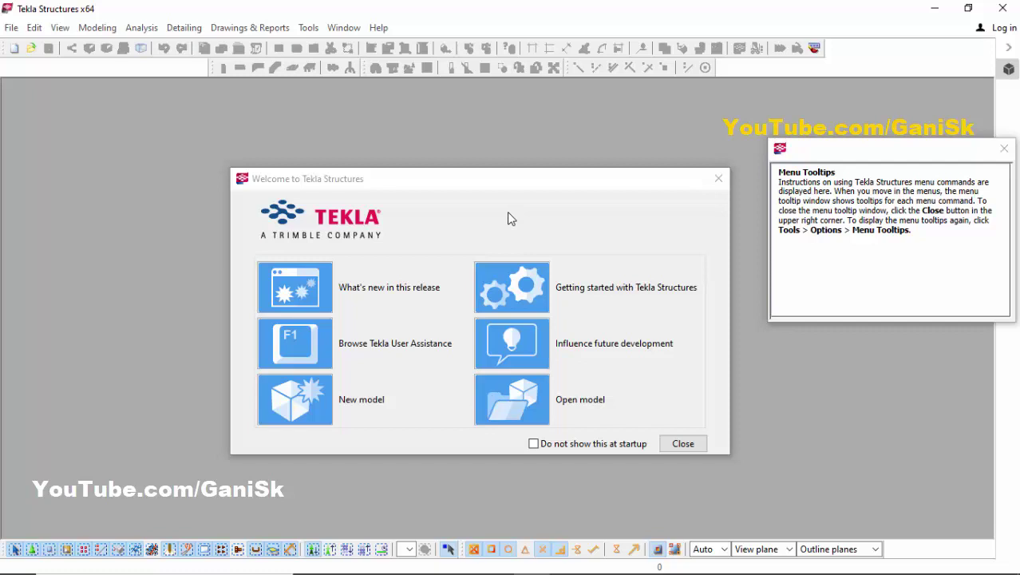
- Bring the Welcome window to the front and move it slightly higher
click(490, 199)
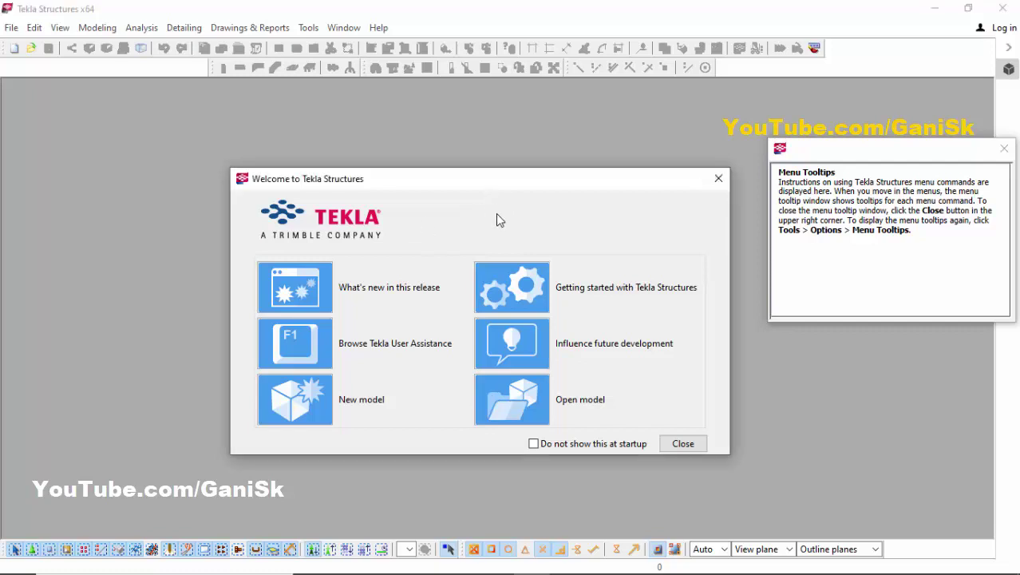
drag(470, 186, 479, 136)
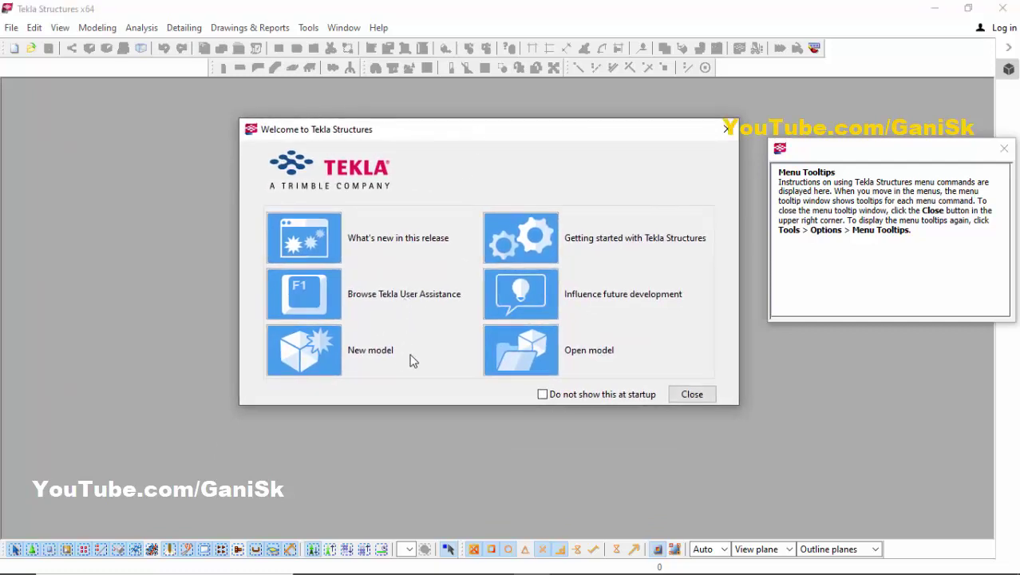
- Start a new model and replace its default name with 'Project 1'
click(308, 354)
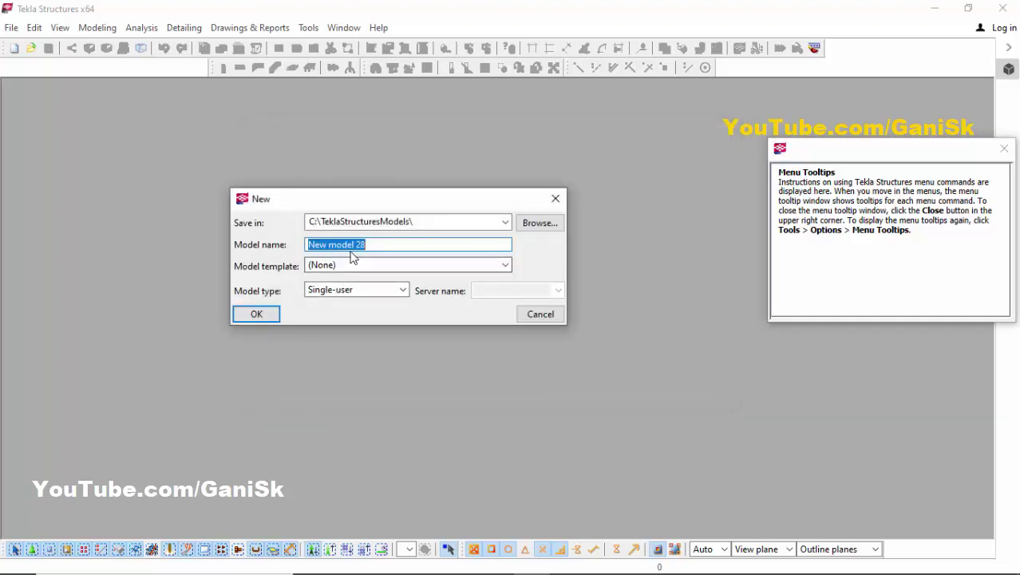
click(377, 246)
drag(378, 246, 271, 255)
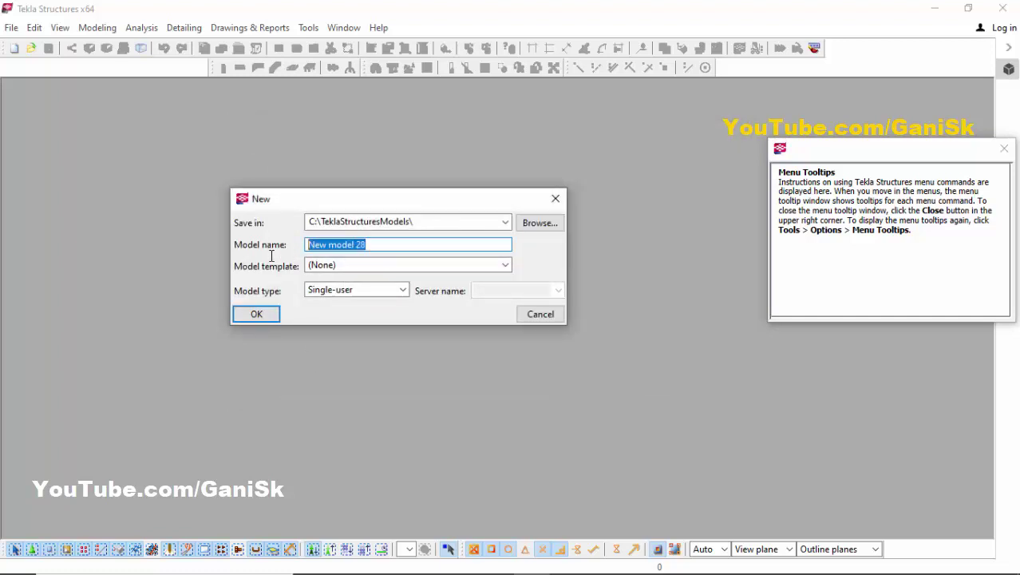
text(p)
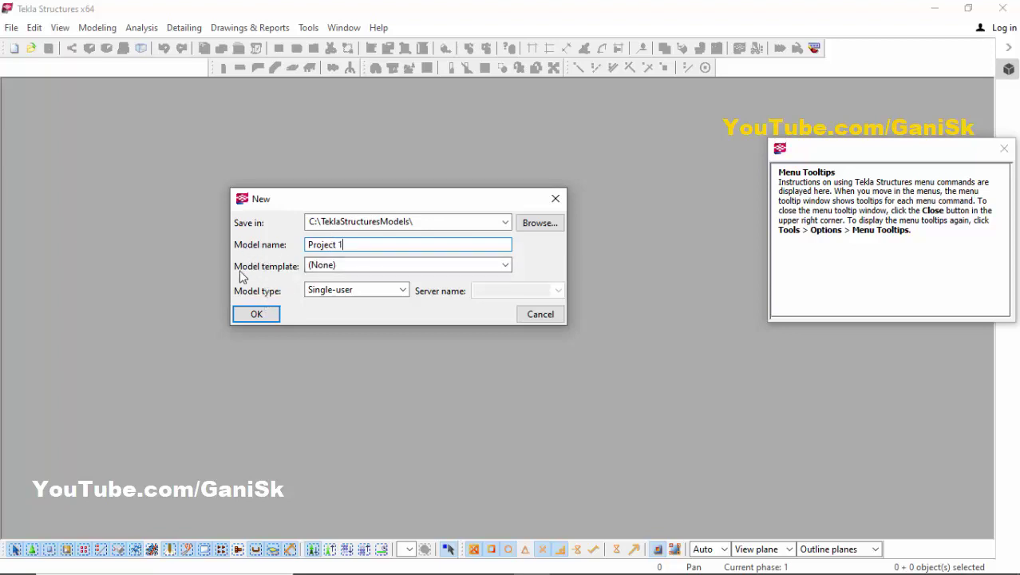
- Create the model with no template and model type Single-user
click(405, 266)
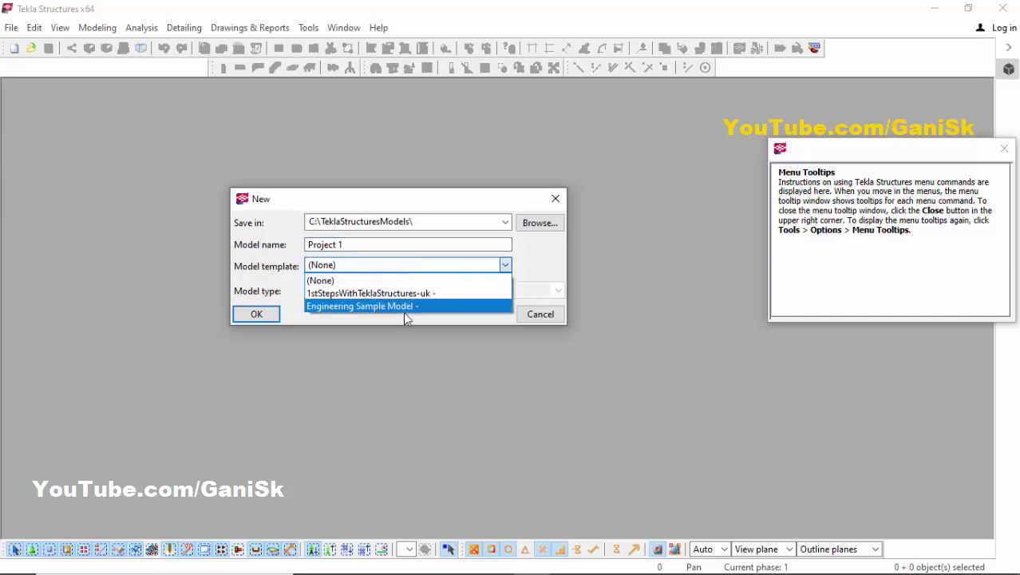
click(409, 279)
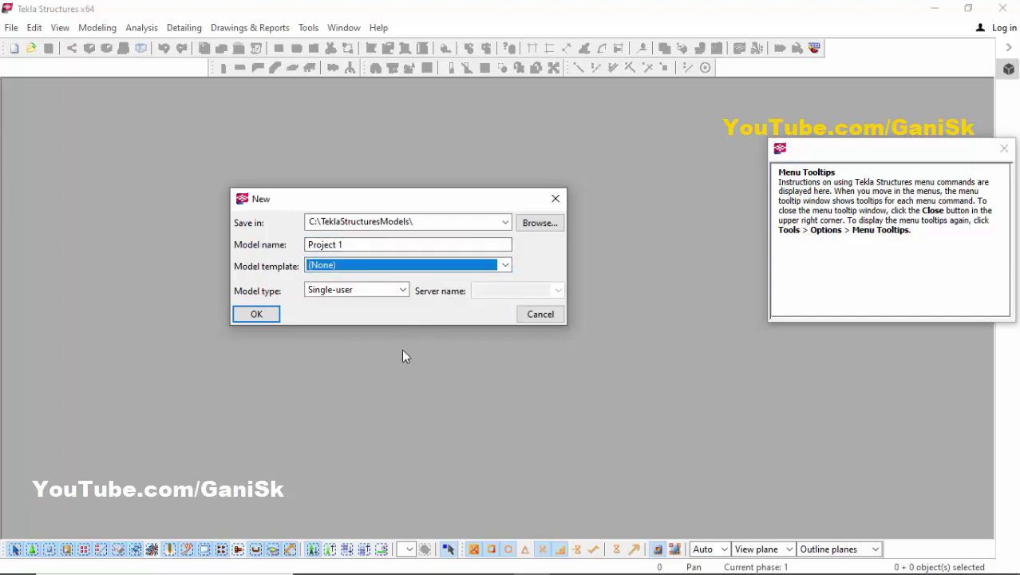
click(374, 290)
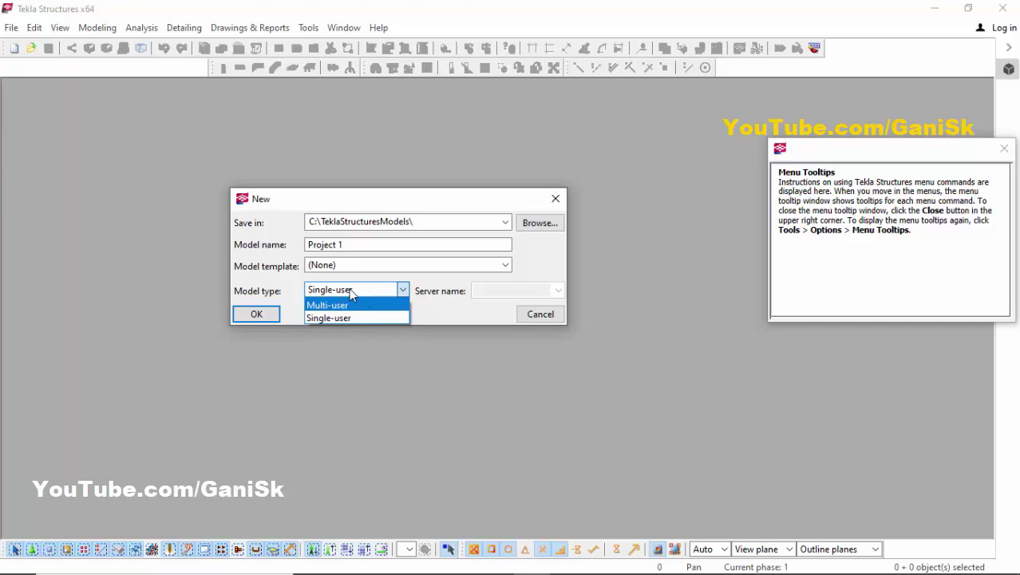
click(351, 292)
click(332, 304)
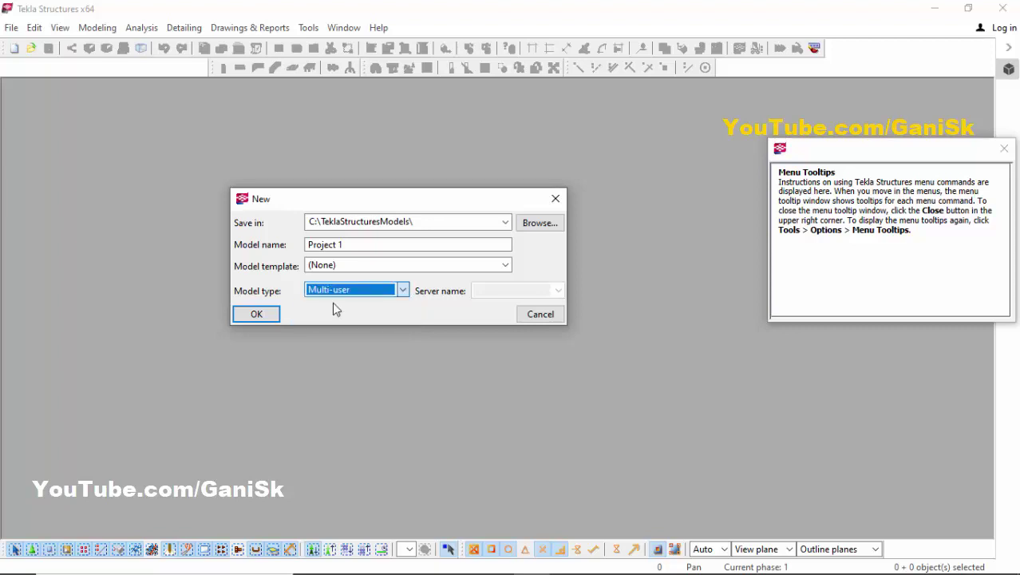
click(484, 293)
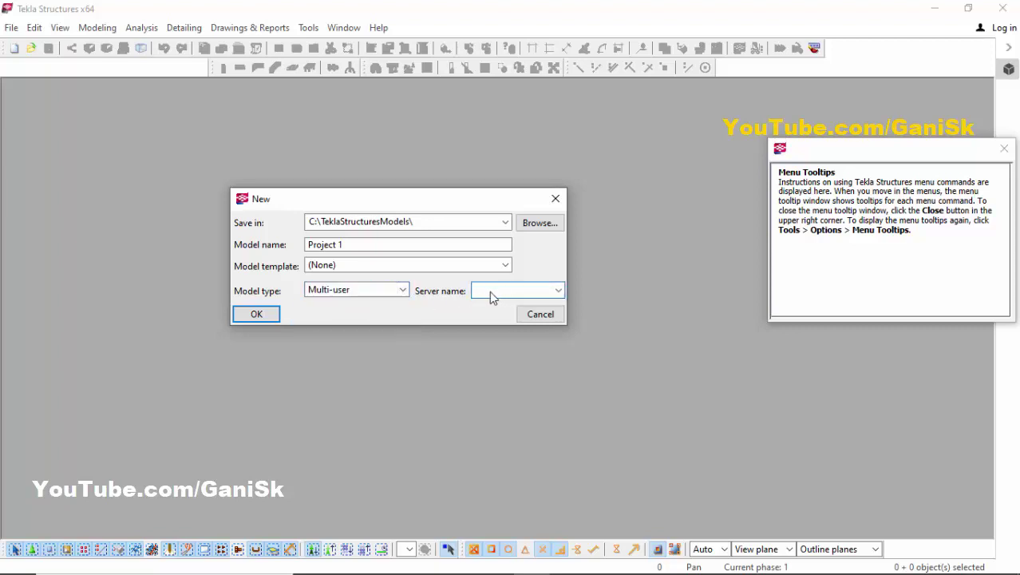
click(395, 292)
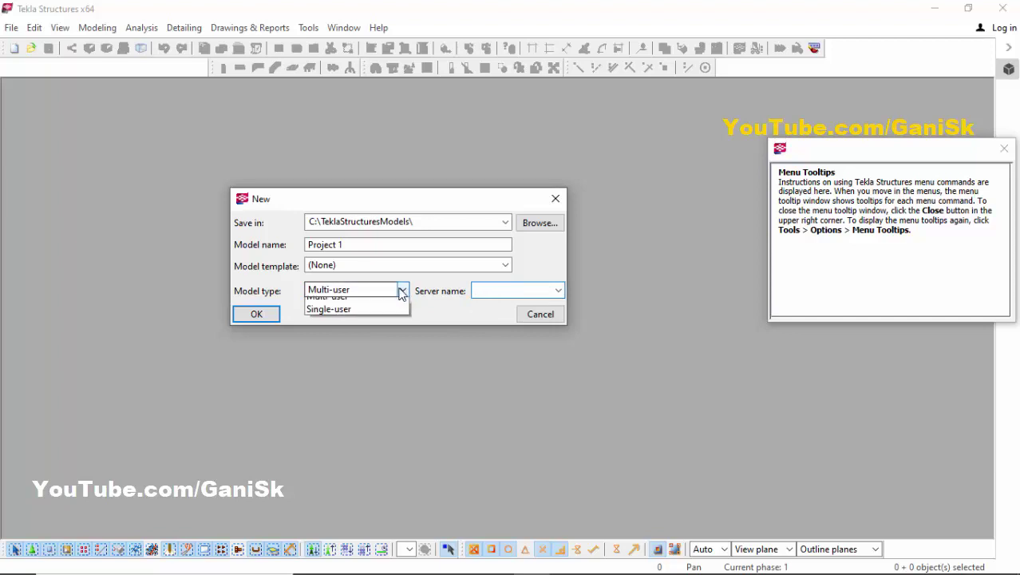
click(354, 317)
click(254, 316)
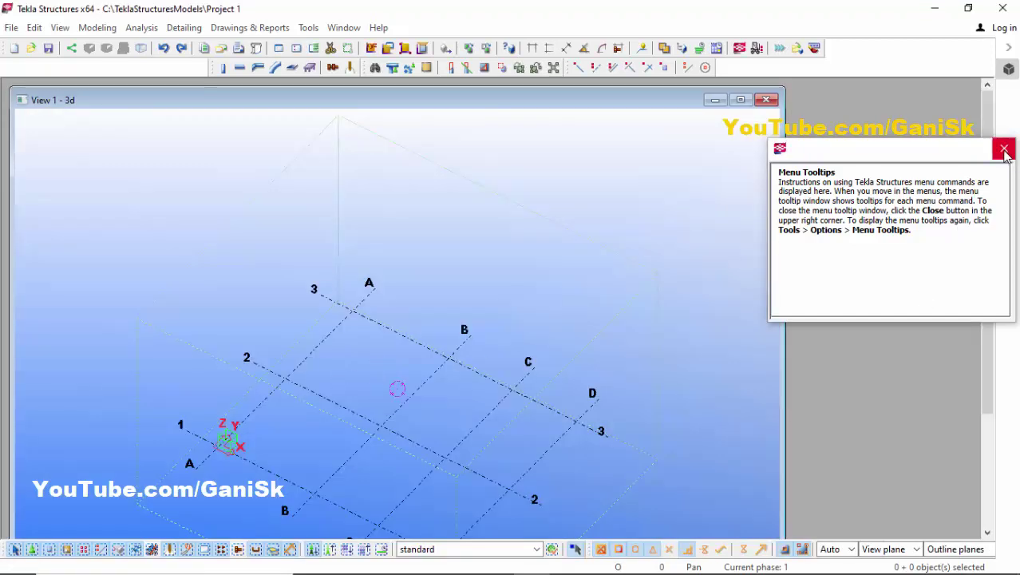
- Maximize the View 1 - 3d window so the grid view fills the workspace
click(742, 101)
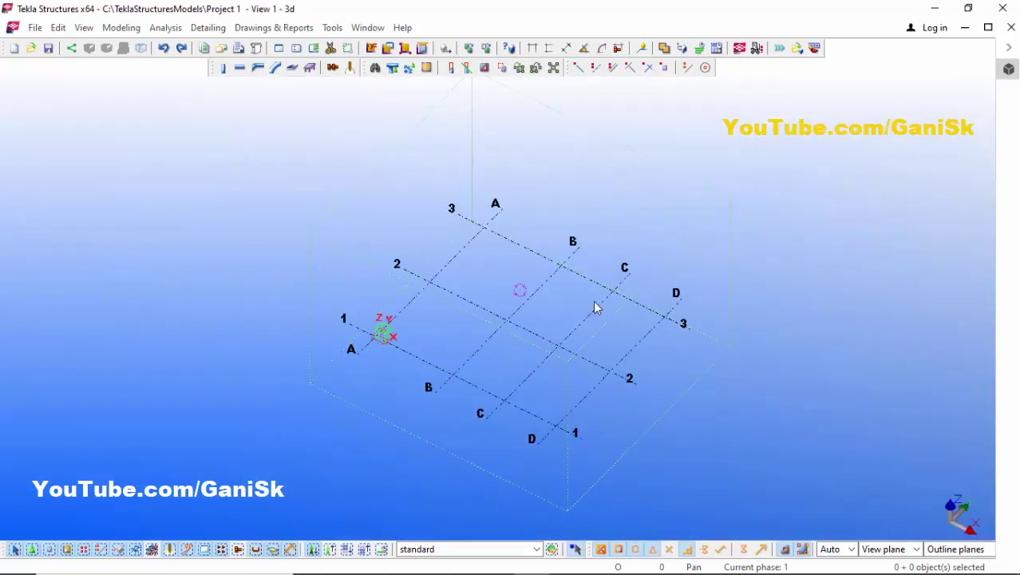
scroll(594, 307, up, 4)
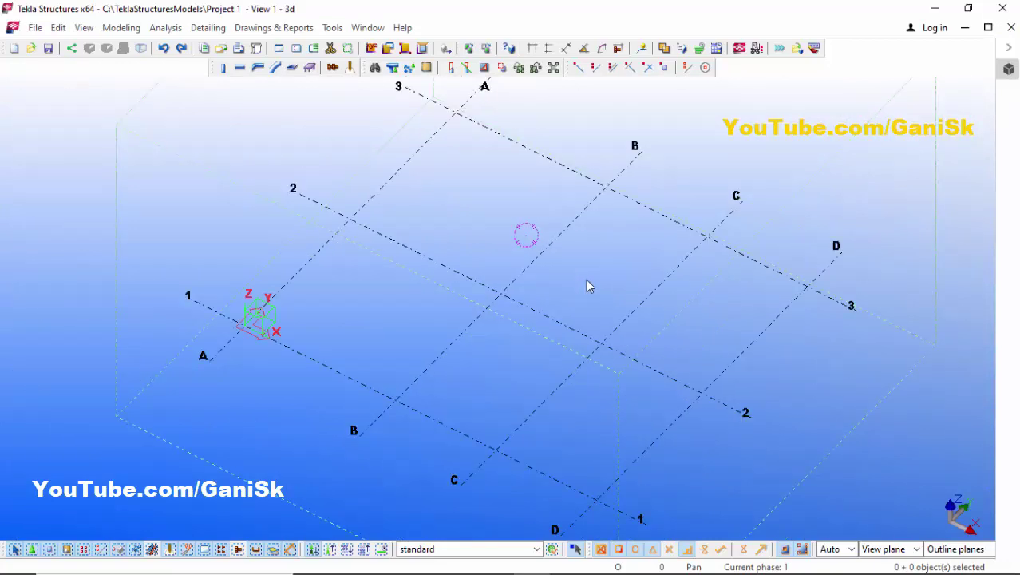
scroll(654, 282, up, 1)
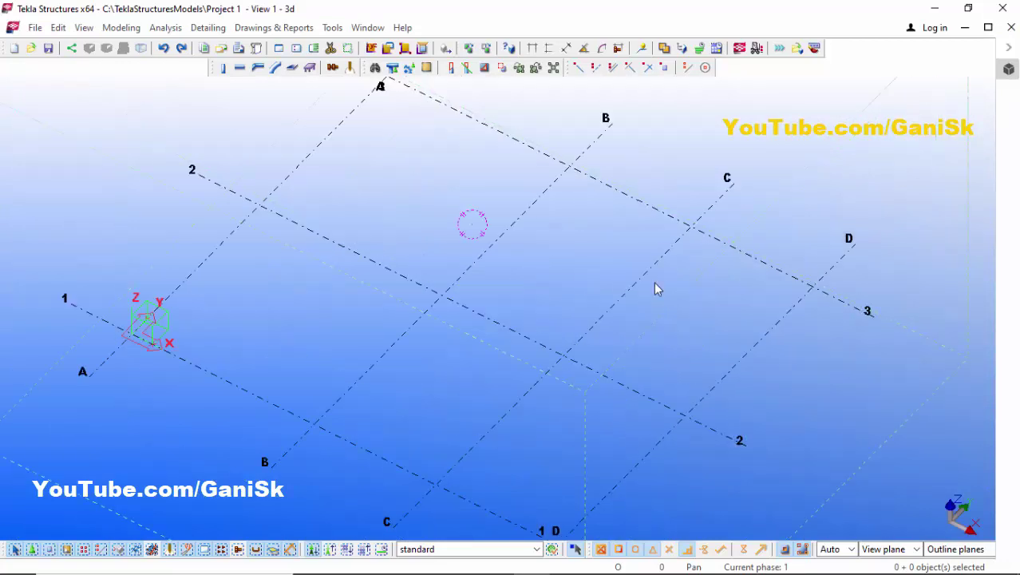
scroll(651, 282, down, 3)
scroll(652, 281, up, 2)
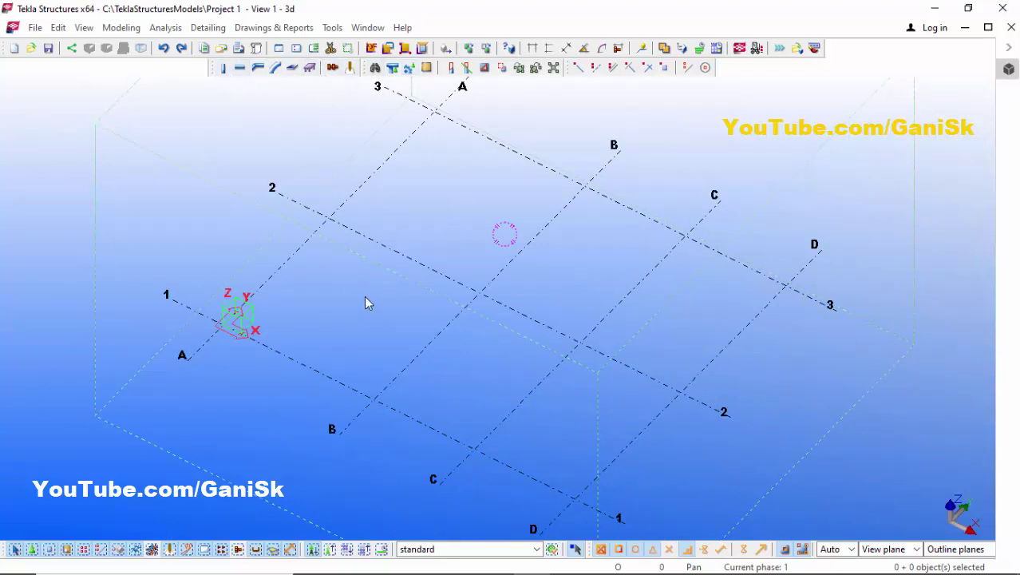
scroll(364, 296, down, 1)
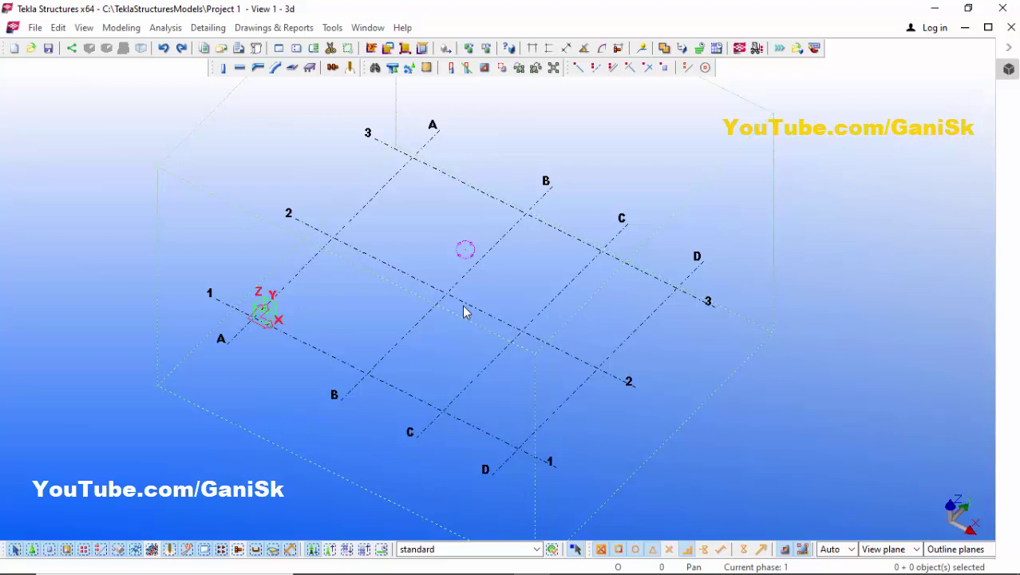
scroll(438, 305, up, 1)
scroll(442, 308, down, 2)
scroll(443, 312, up, 2)
scroll(448, 312, up, 1)
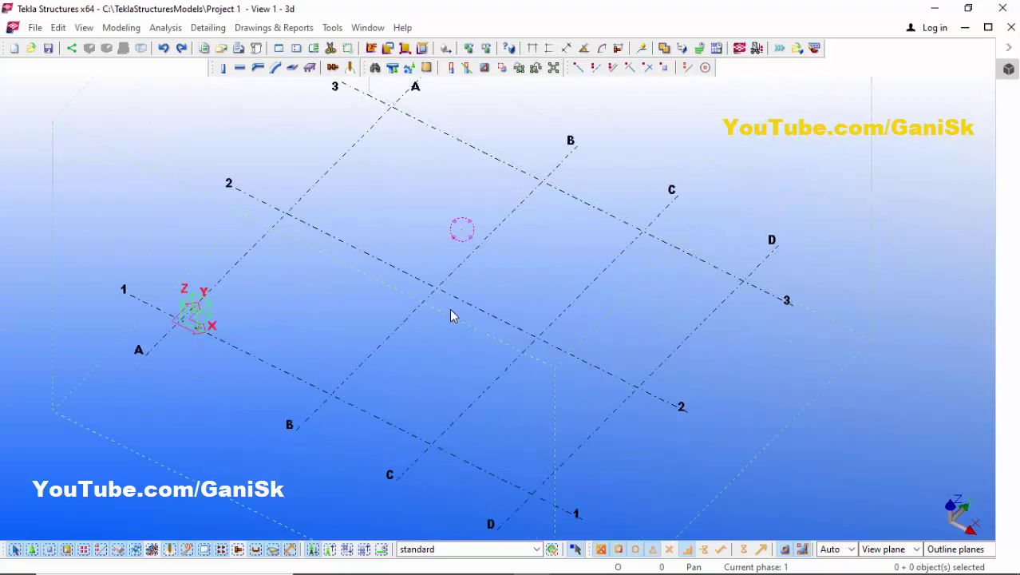